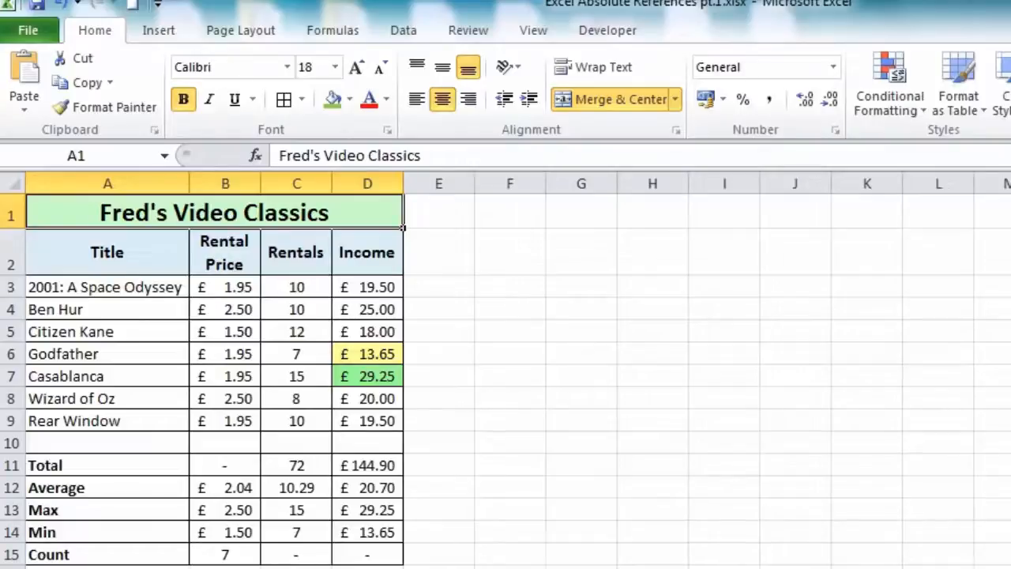
Examine the Income formulas in cells D3, D4 and D5.
left_click(380, 288)
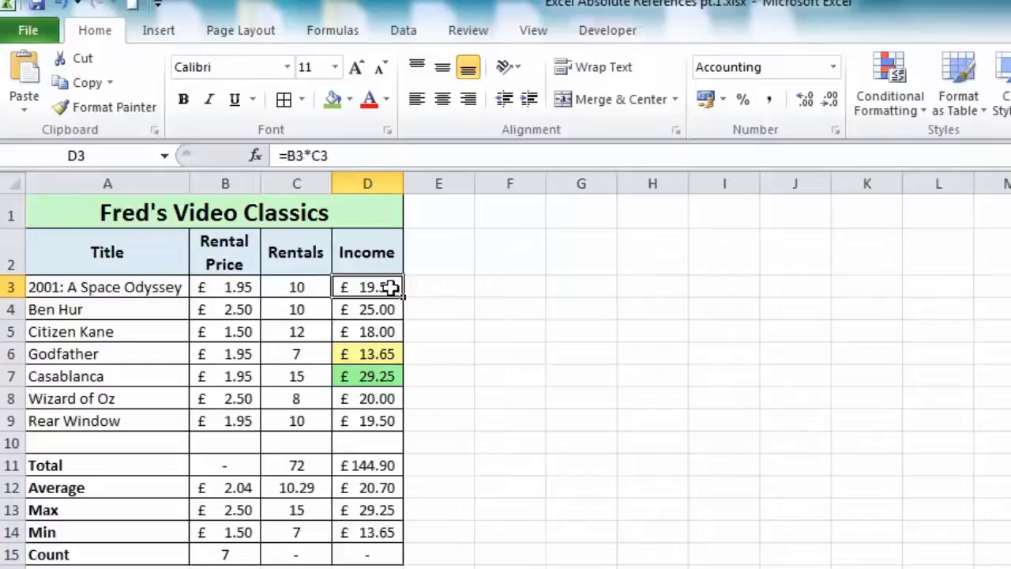
left_click(381, 309)
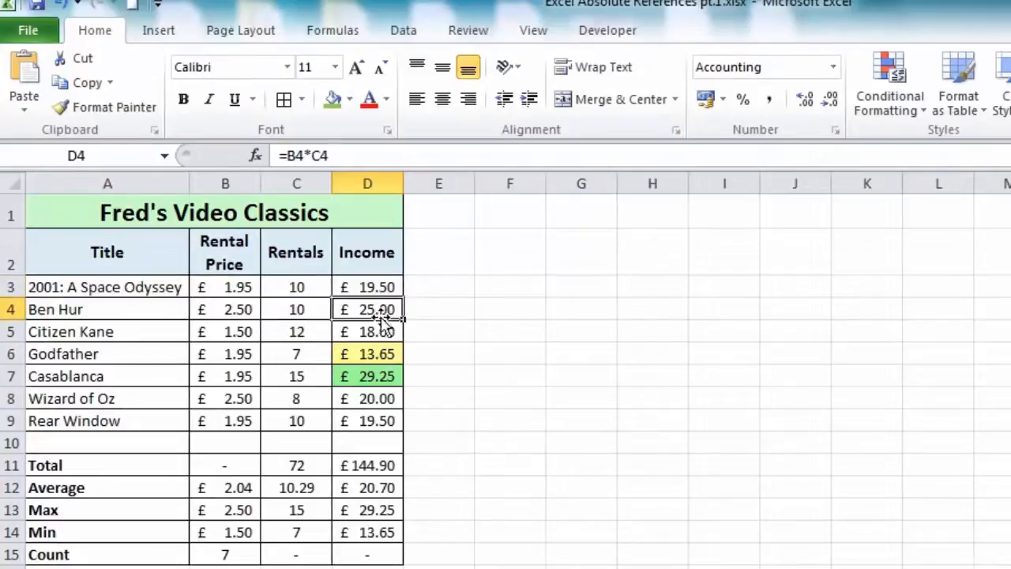
left_click(383, 332)
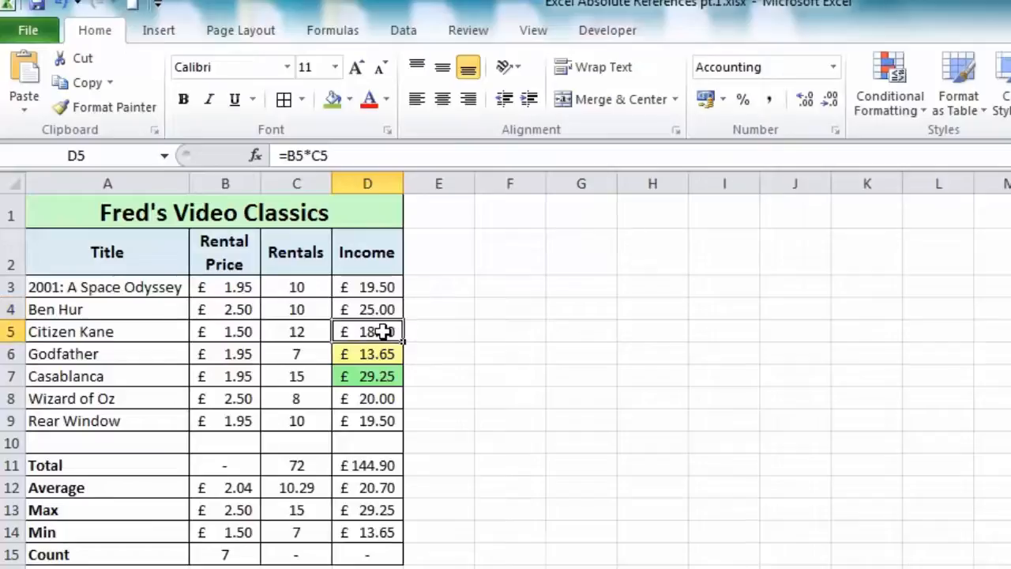
Clear the Income formulas from cells D4:D9, keeping only the one for 2001: A Space Odyssey.
left_click(378, 305)
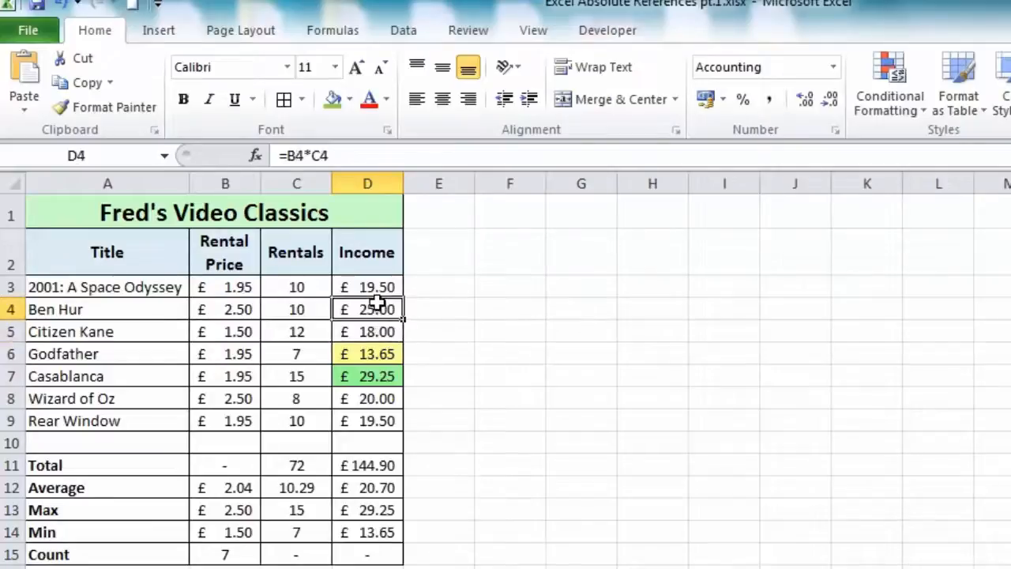
left_click_drag(378, 305, 375, 409)
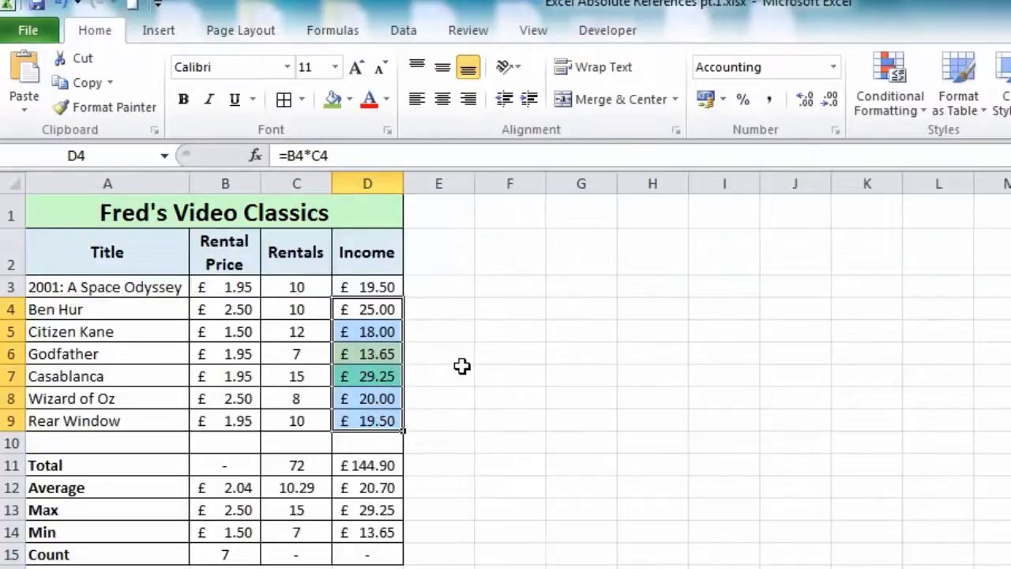
key("Delete")
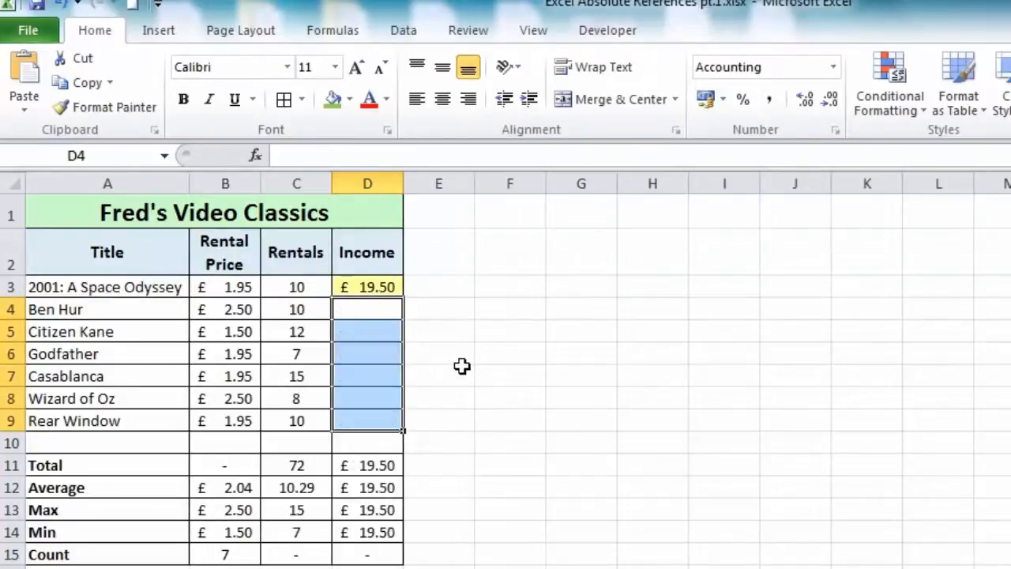
Show the worksheet's formulas instead of values and copy the =B3*C3 formula from D3 down to D9.
left_click(383, 287)
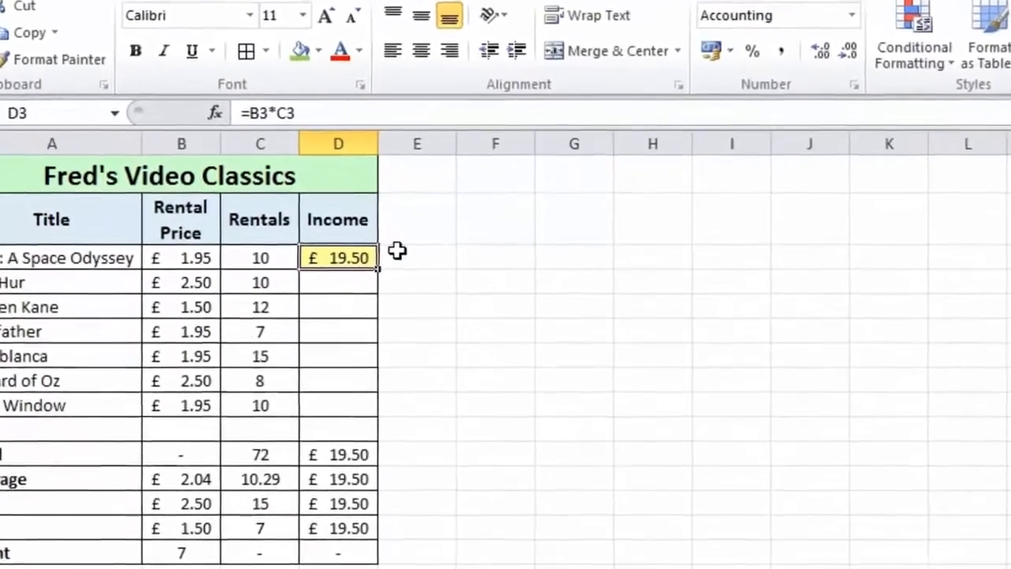
key("ctrl+grave")
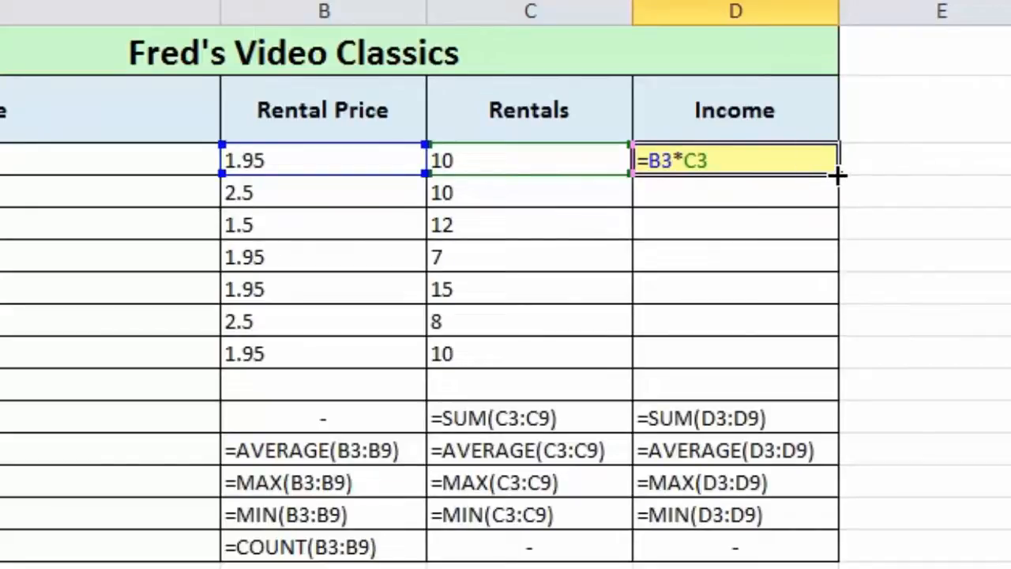
left_click_drag(838, 176, 835, 362)
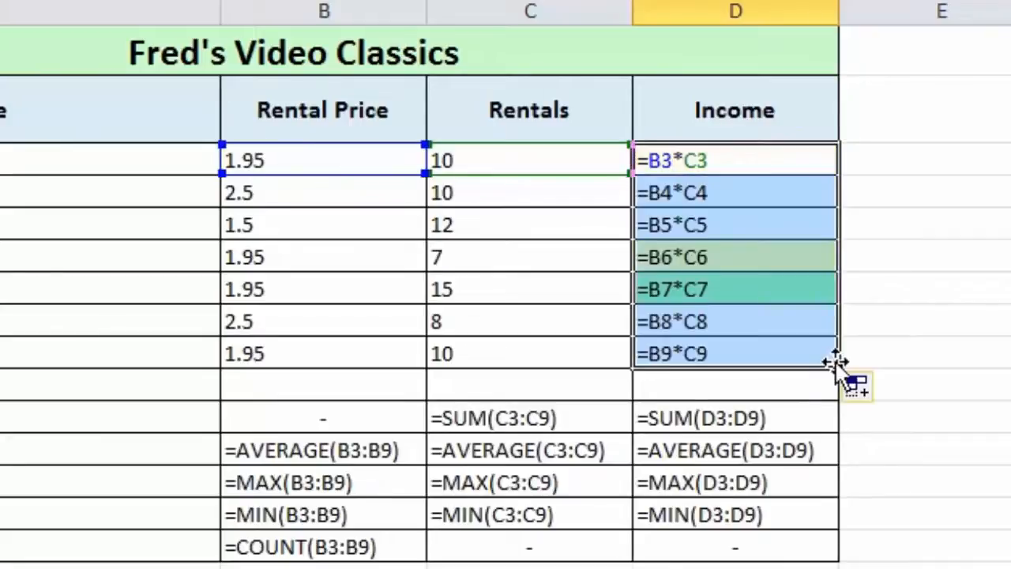
Examine the relative references in the copied Income formulas in D4 to D7, and return the sheet to showing values.
left_click(813, 200)
left_click(806, 221)
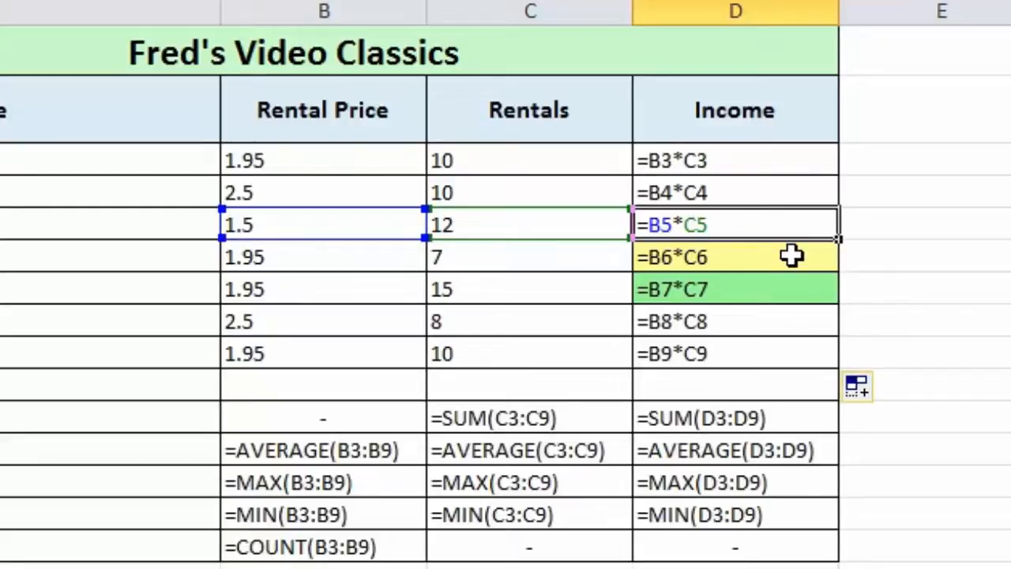
left_click(793, 255)
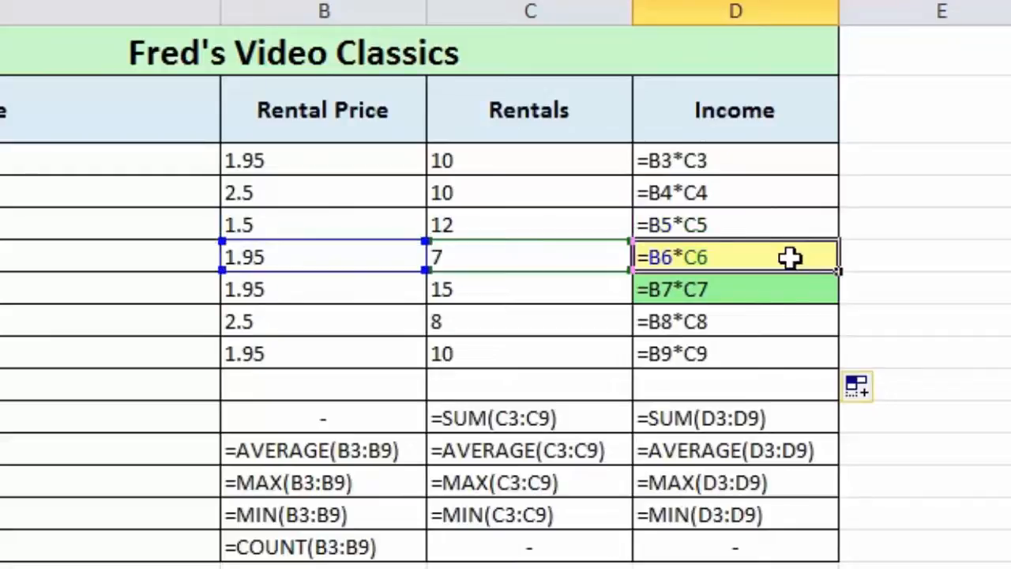
left_click(781, 297)
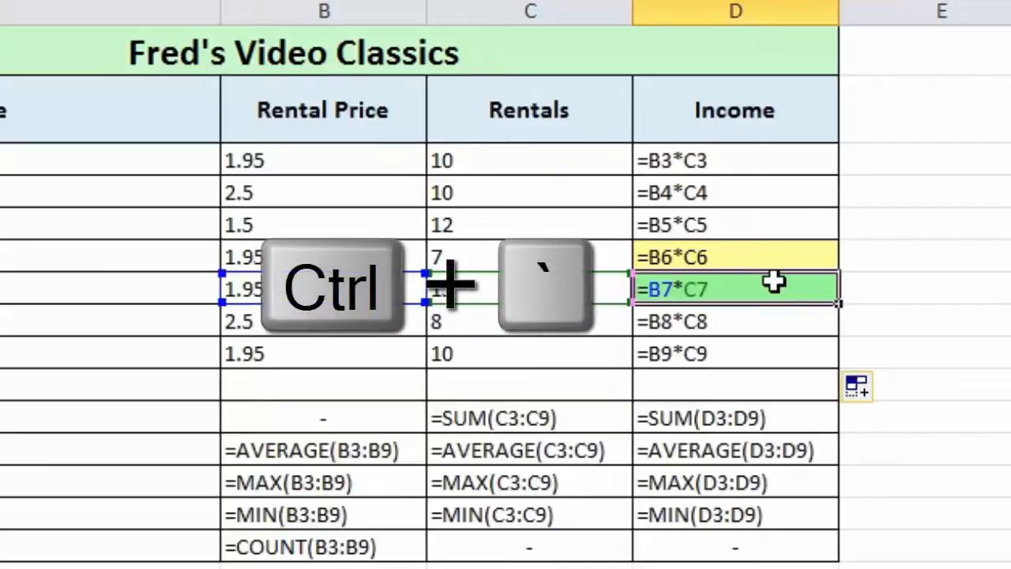
key("ctrl+grave")
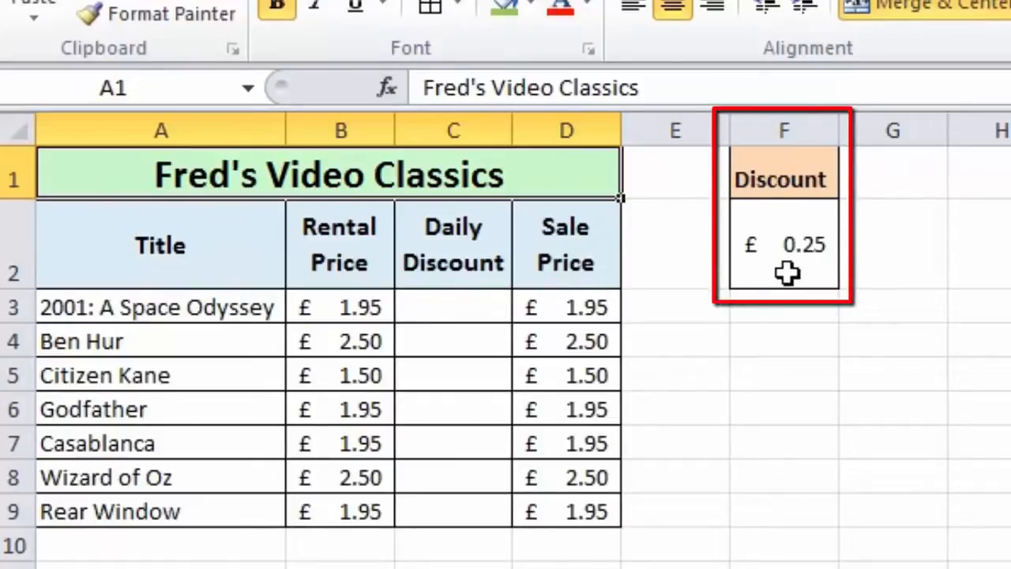
Enter the absolute reference =$F$2 to the Discount value in cell C3 under Daily Discount.
left_click(788, 229)
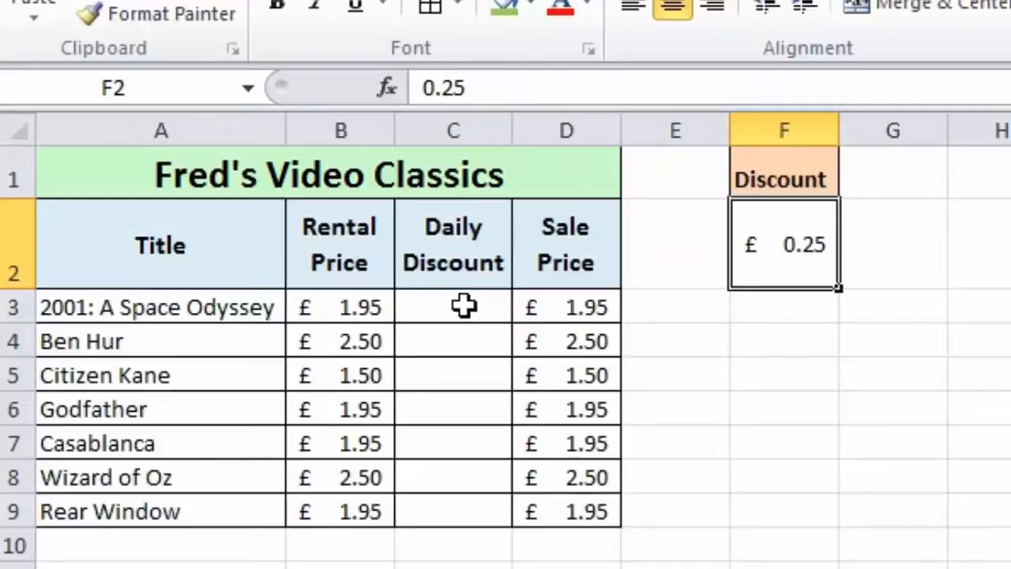
left_click(464, 307)
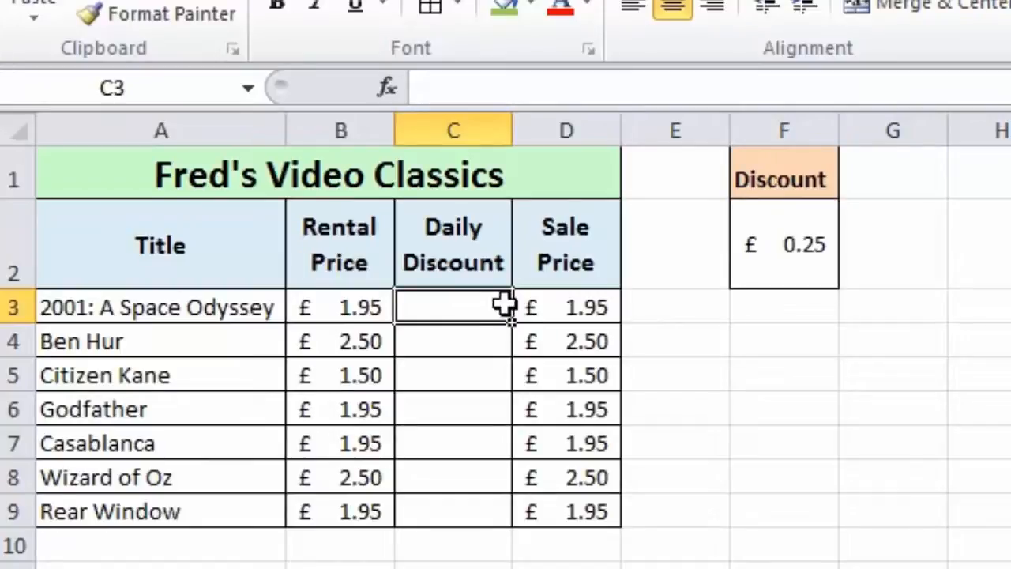
type("=")
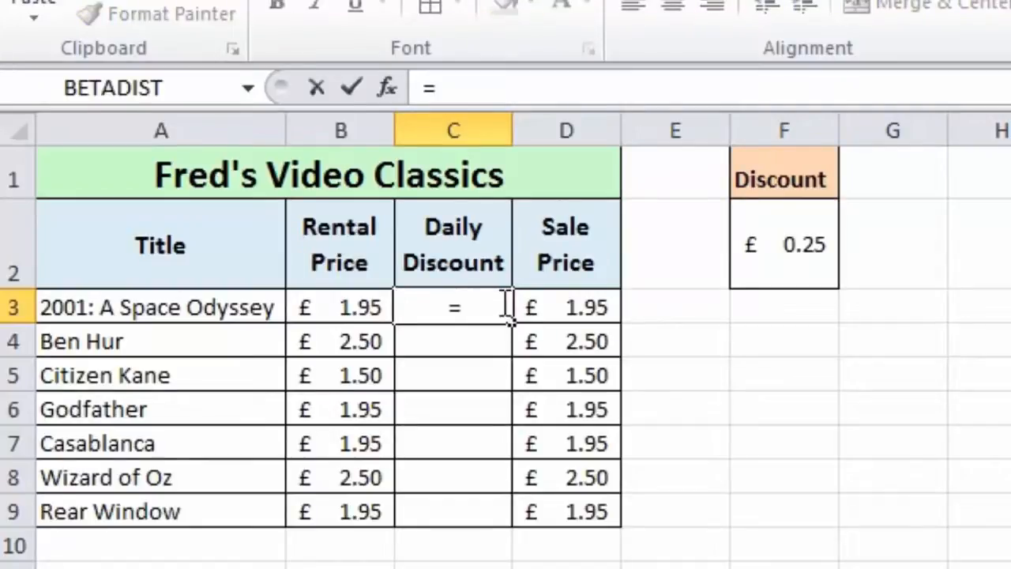
left_click(758, 247)
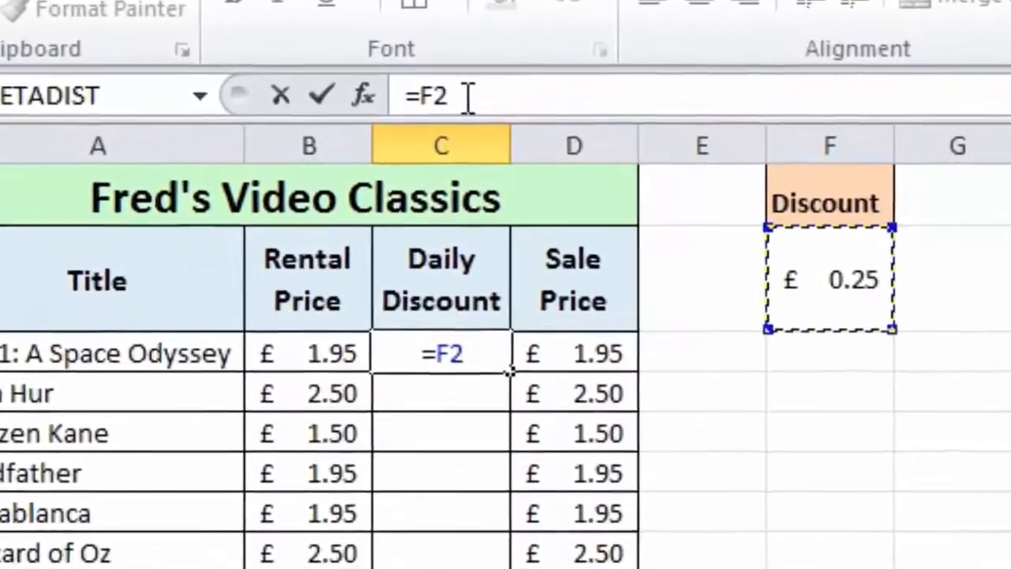
left_click(495, 98)
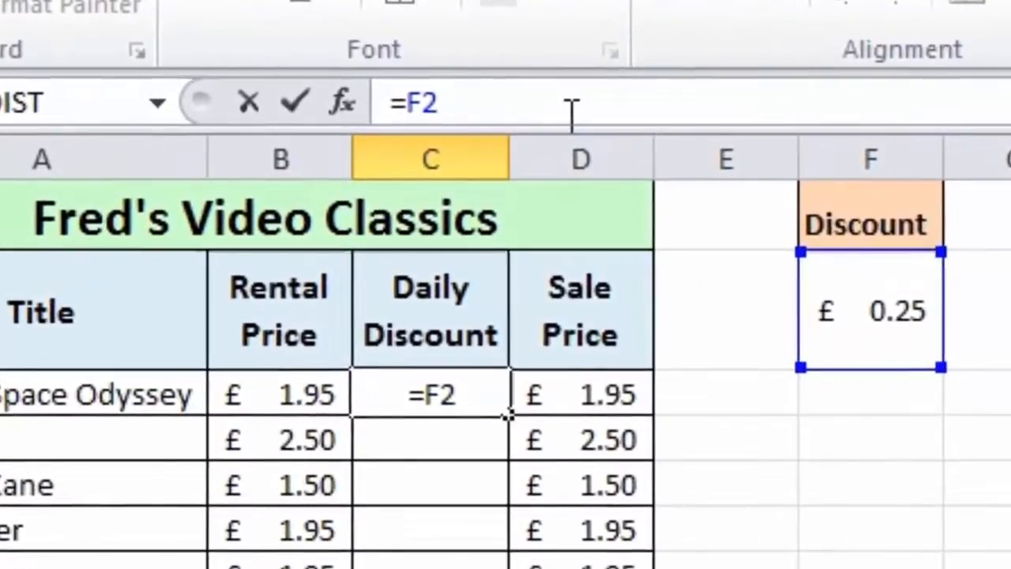
key("Left")
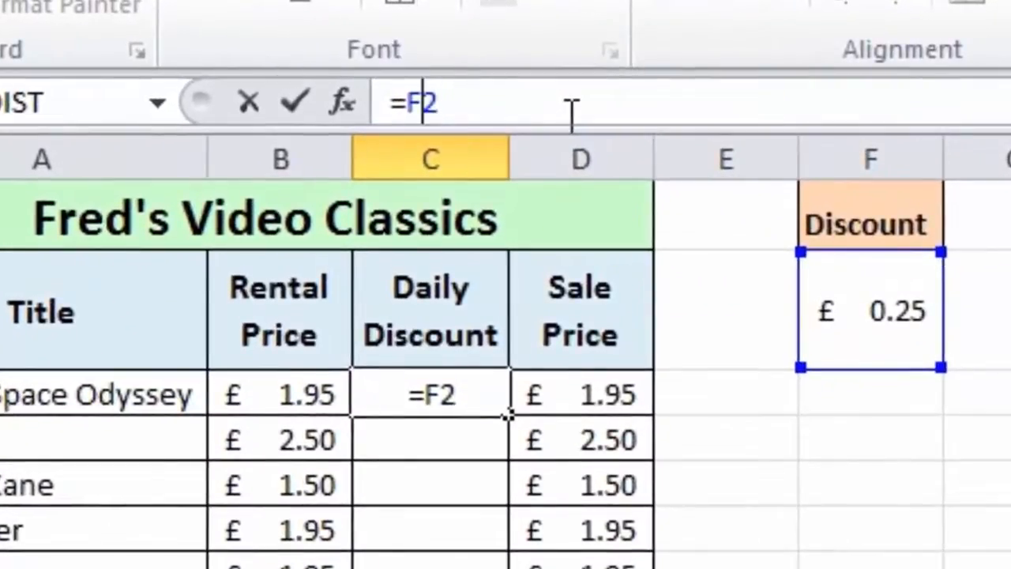
key("Left")
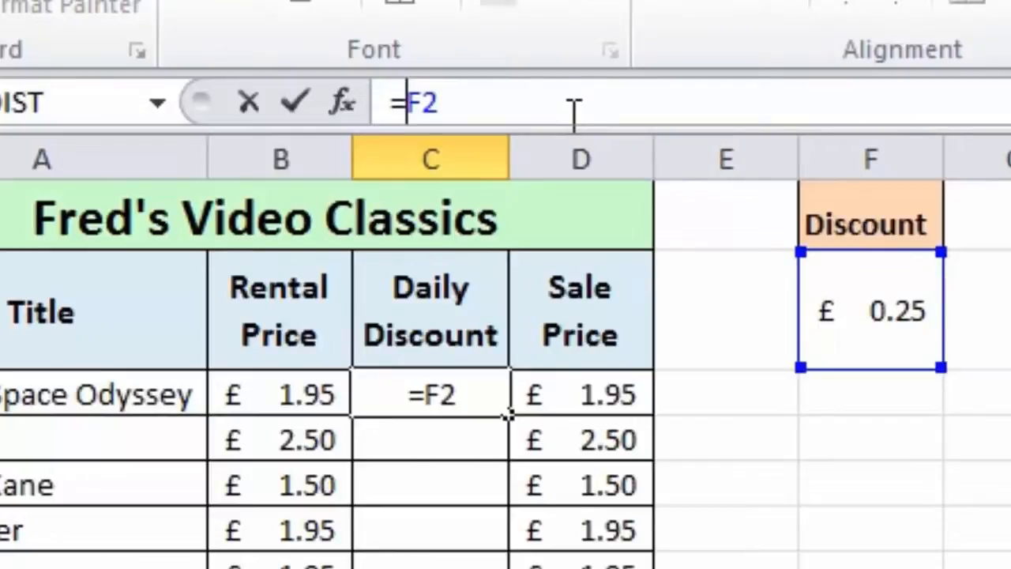
type("$")
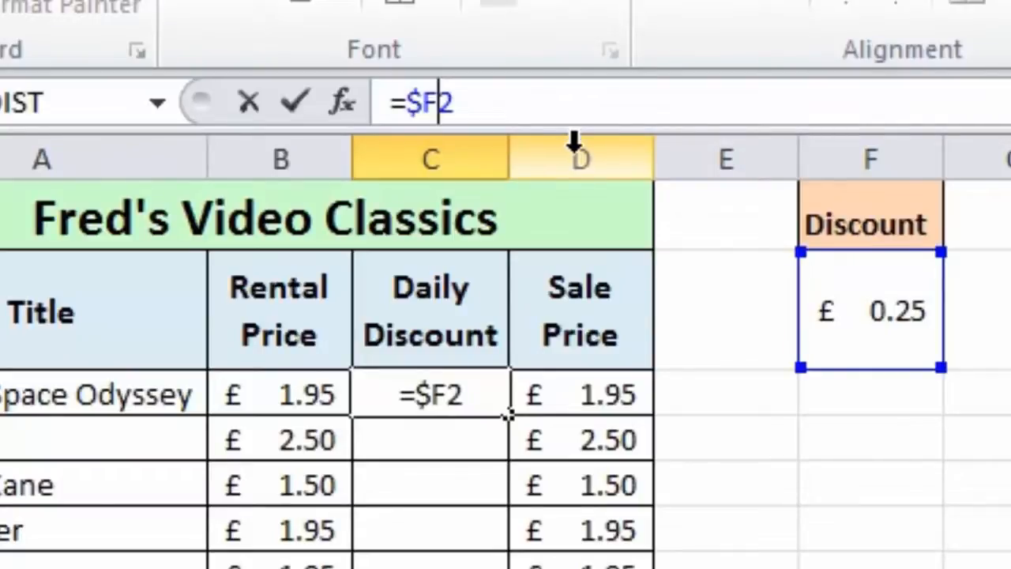
type("$")
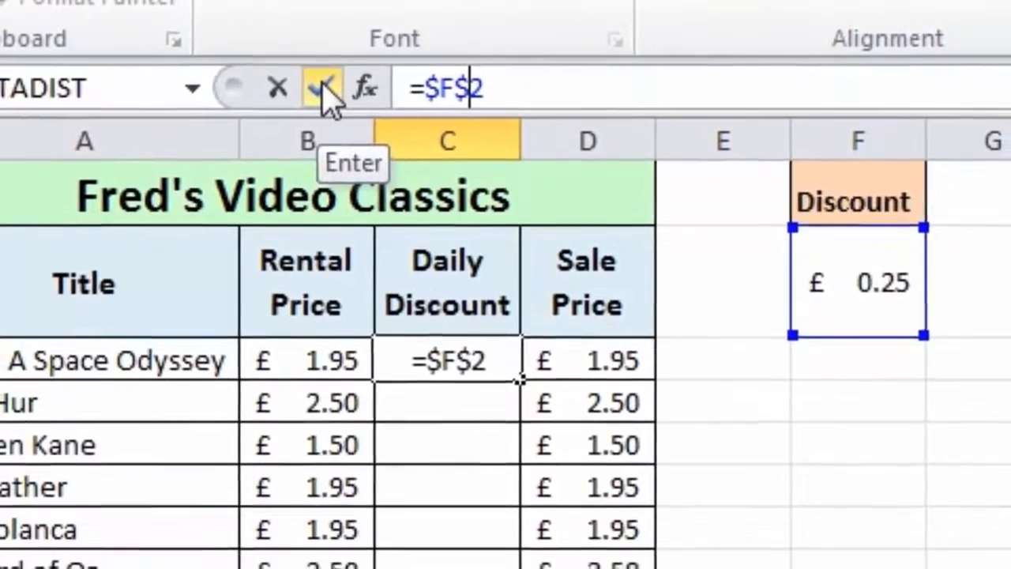
left_click(300, 99)
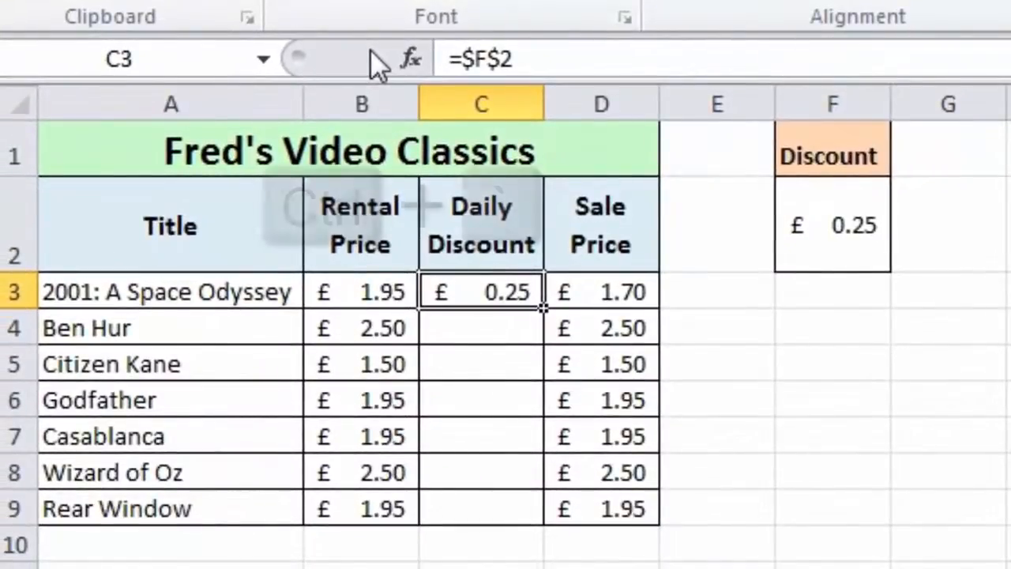
Show the worksheet's formulas and copy the =$F$2 formula from C3 down to C9.
key("ctrl+grave")
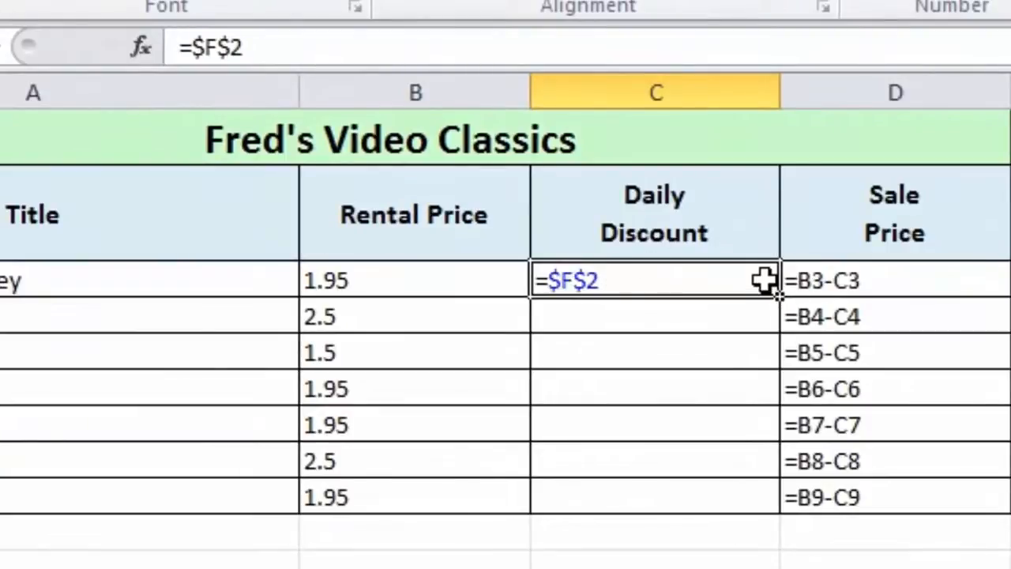
left_click_drag(779, 294, 780, 510)
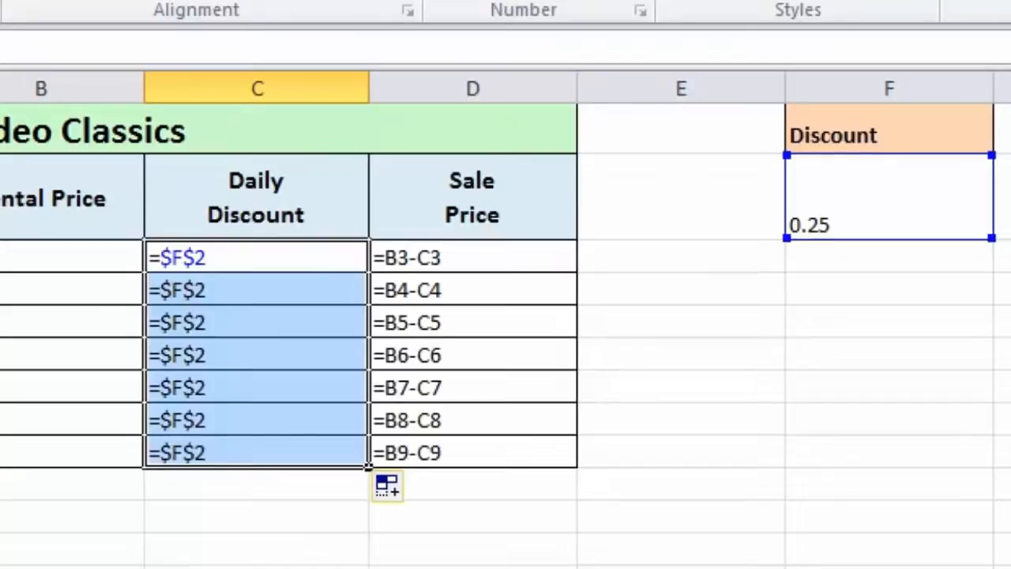
Clear the Daily Discount formulas from C3:C9 and make C3 the only selected cell.
key("Delete")
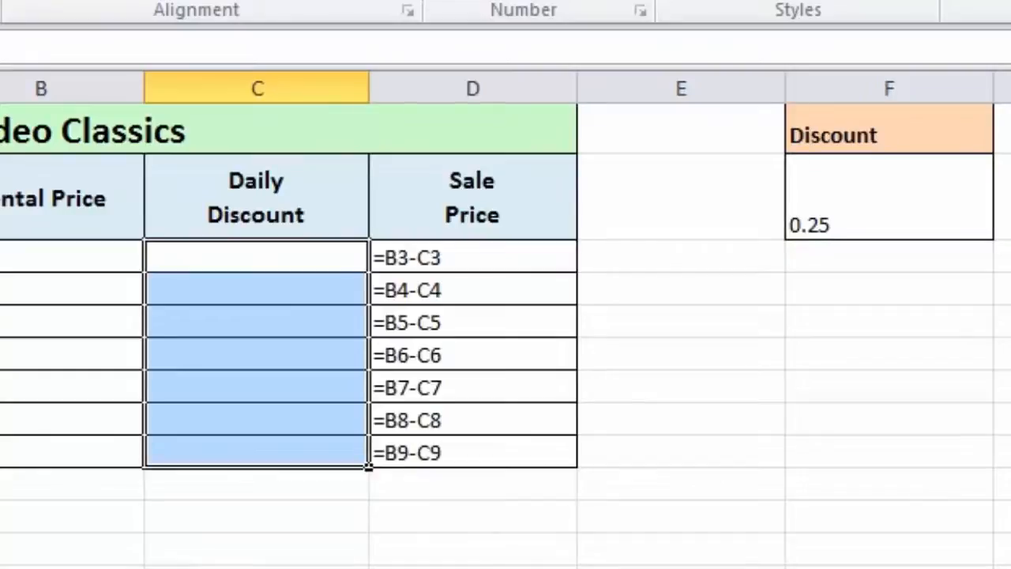
key("Up")
key("Down")
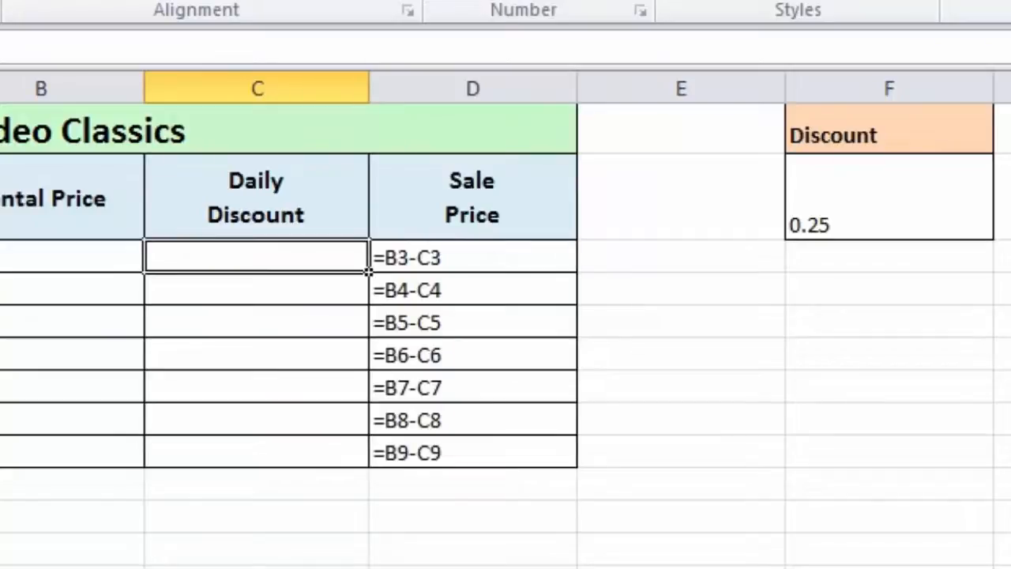
Start a formula in C3 referencing the Discount cell F2, and cycle the reference through =$F$2, =F$2, =$F2 and =F2.
type("=")
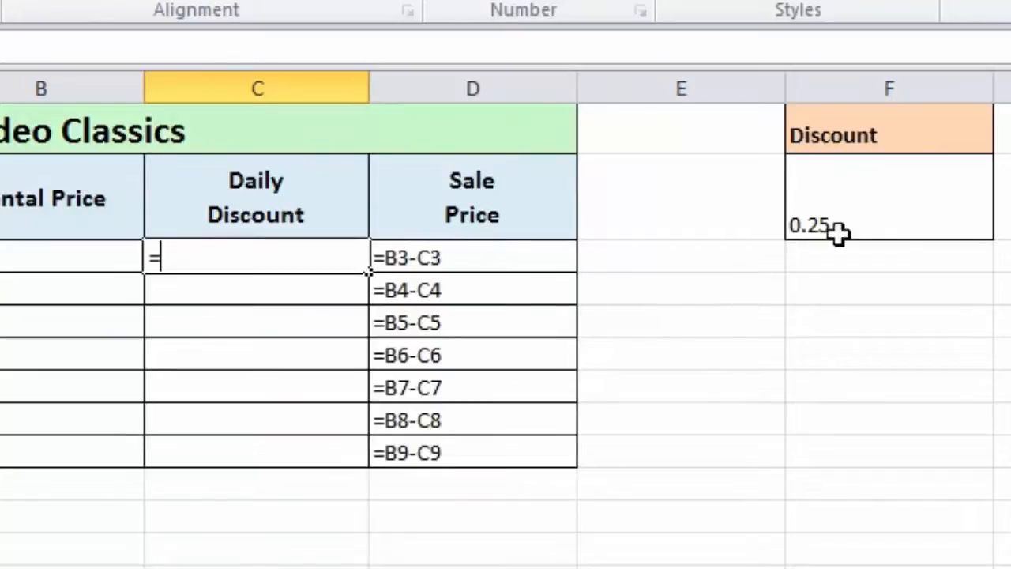
left_click(904, 228)
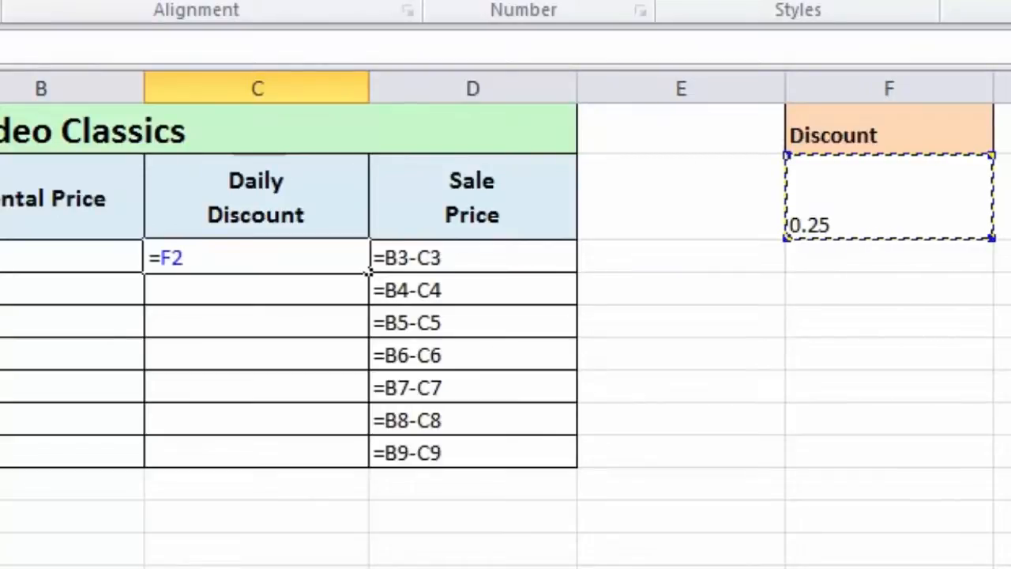
key("F4")
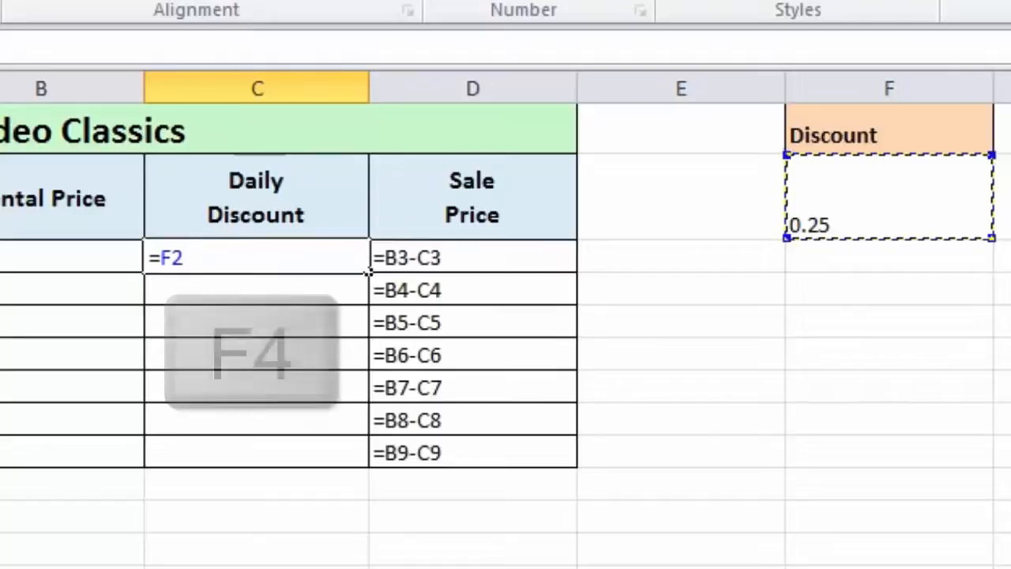
key("F4")
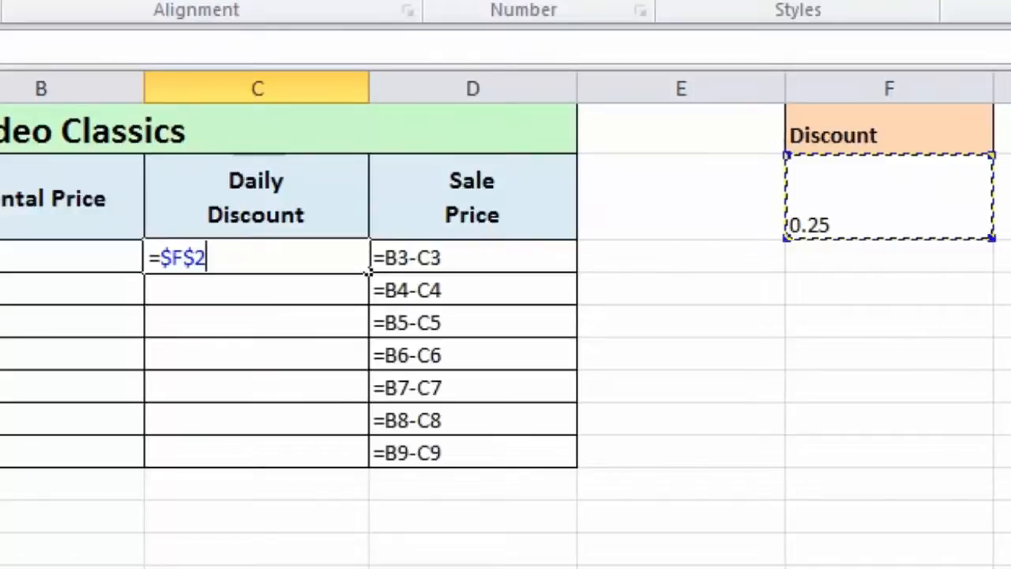
key("F4")
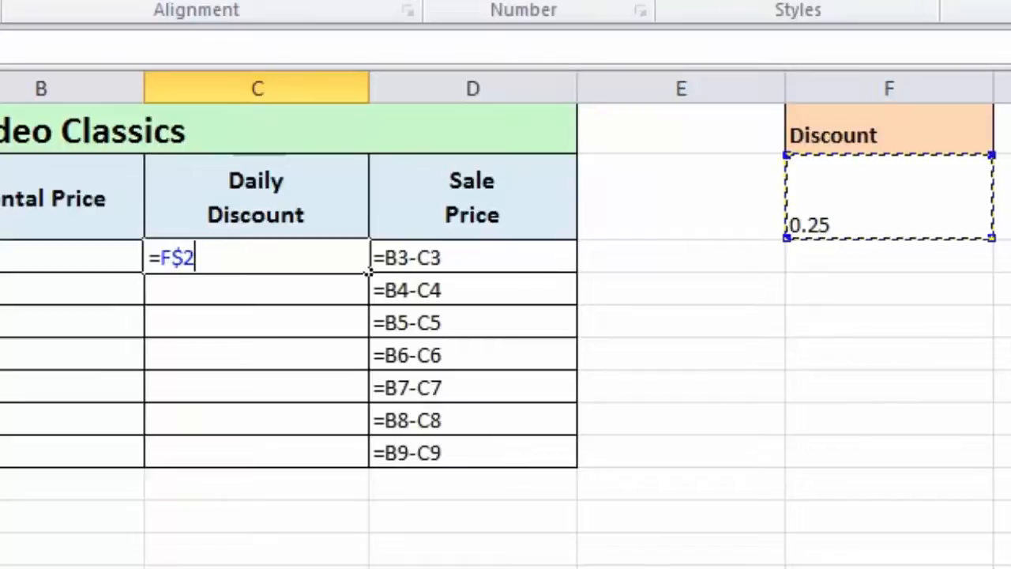
key("F4")
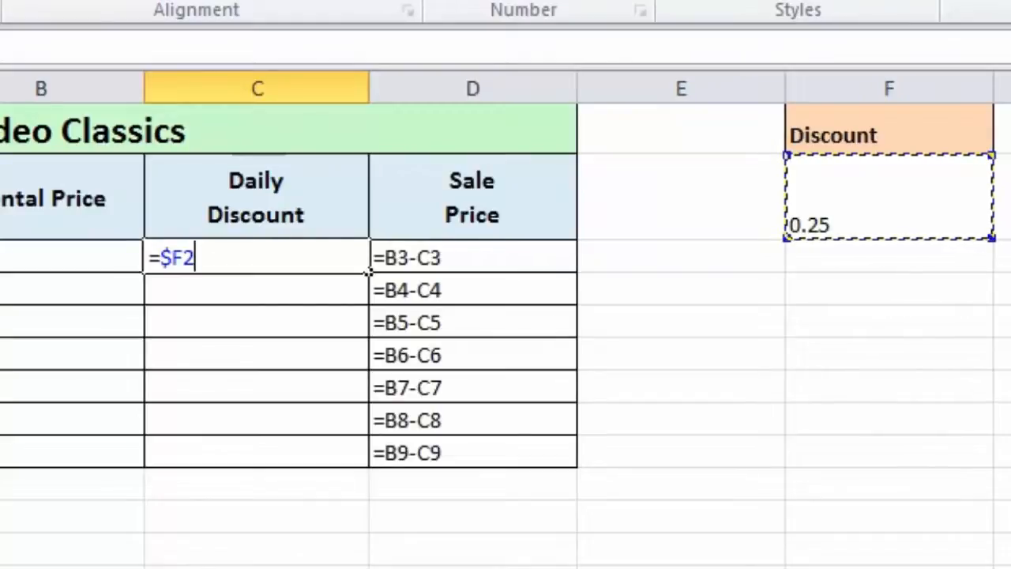
key("F4")
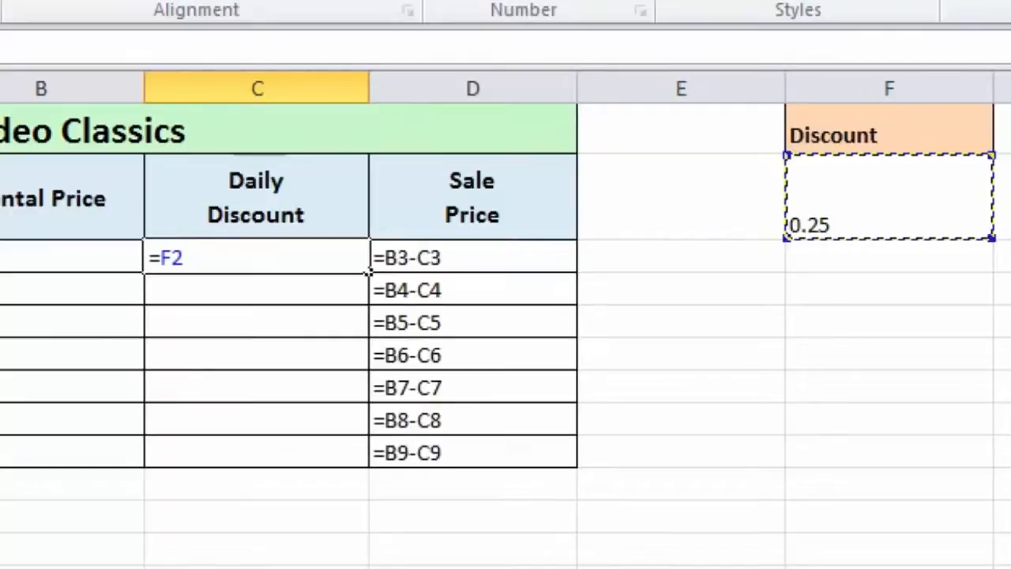
Fill C3:C9 with the absolute reference =$F$2 and switch the sheet back to showing values.
key("F4")
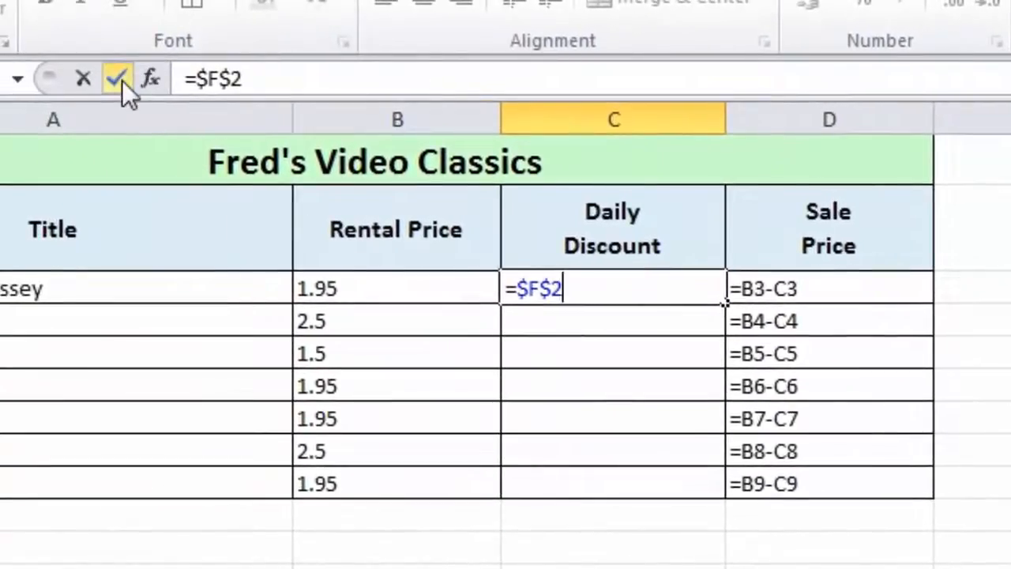
left_click(120, 78)
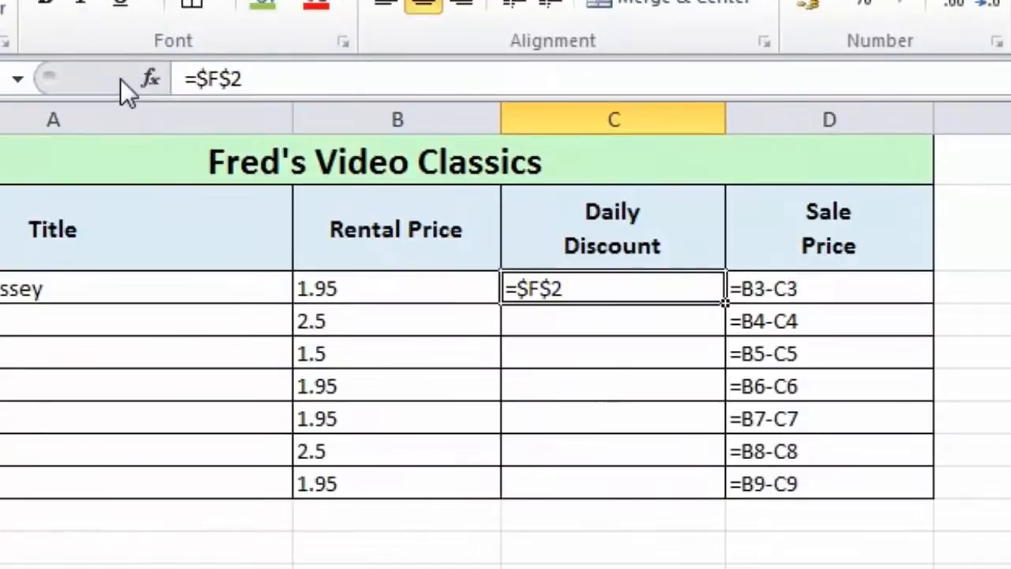
double_click(723, 304)
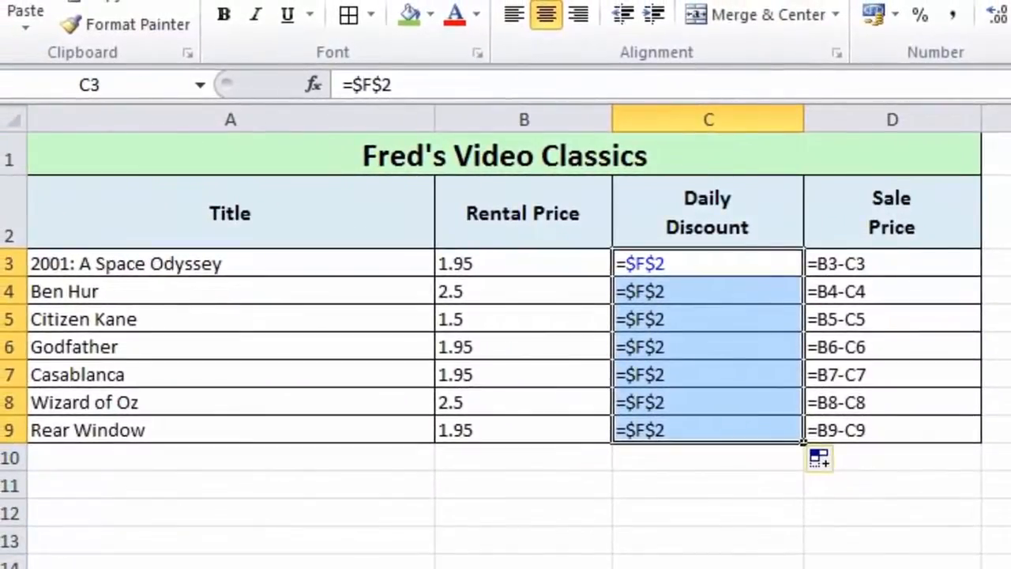
key("ctrl+grave")
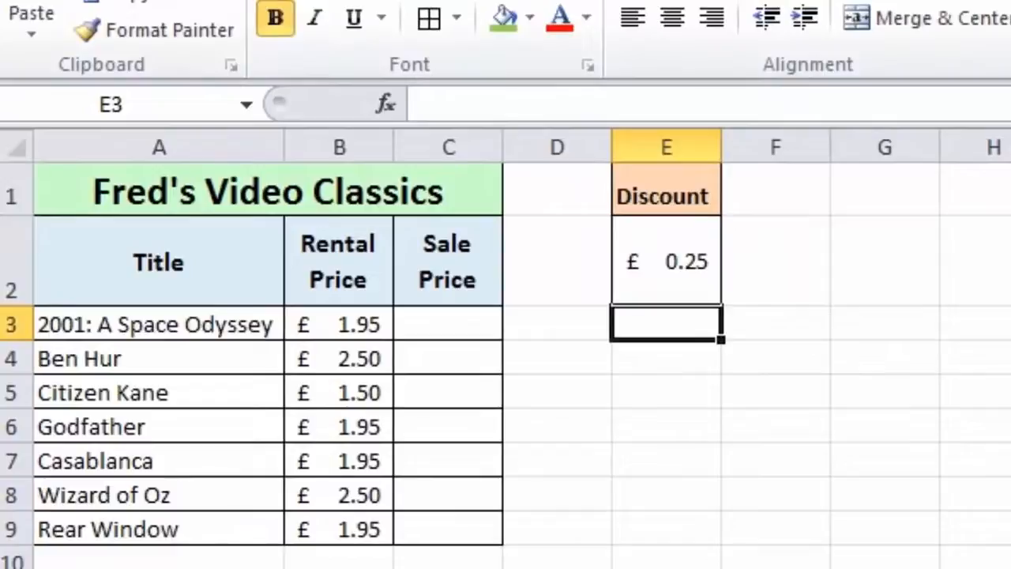
Enter the Sale Price formula =B3-$E$2 in C3 and copy it down to C9.
left_click(443, 334)
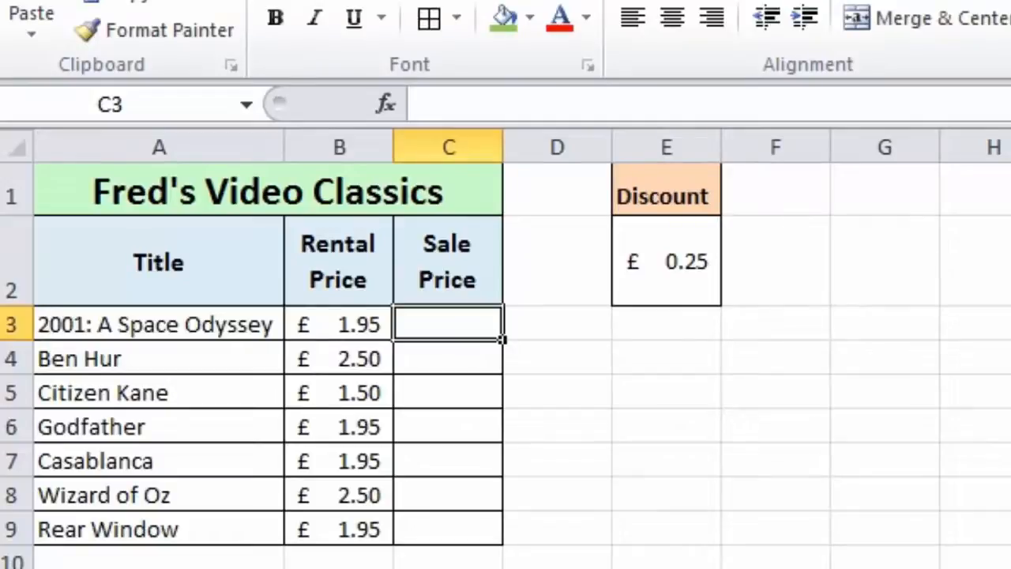
type("=")
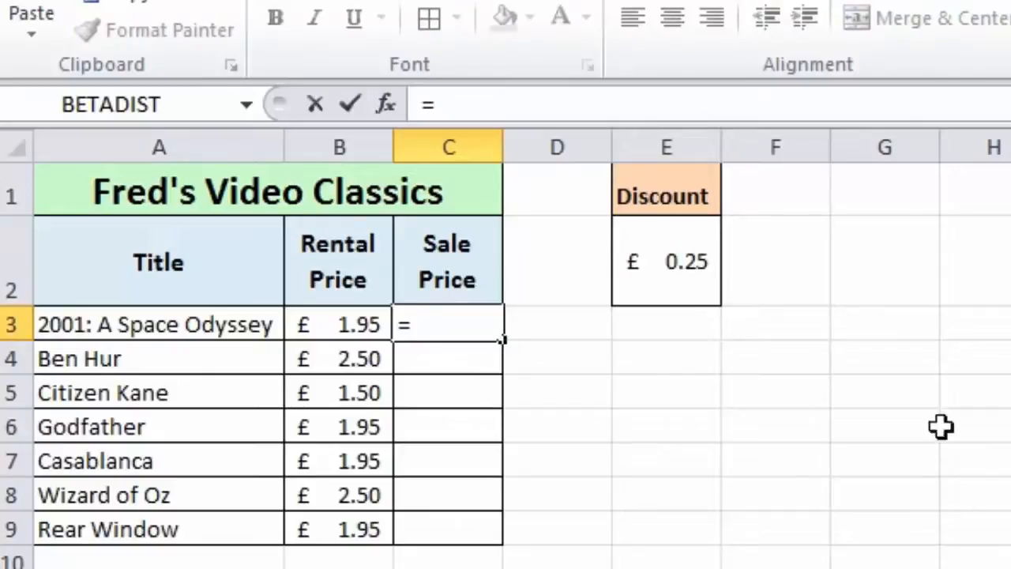
left_click(309, 320)
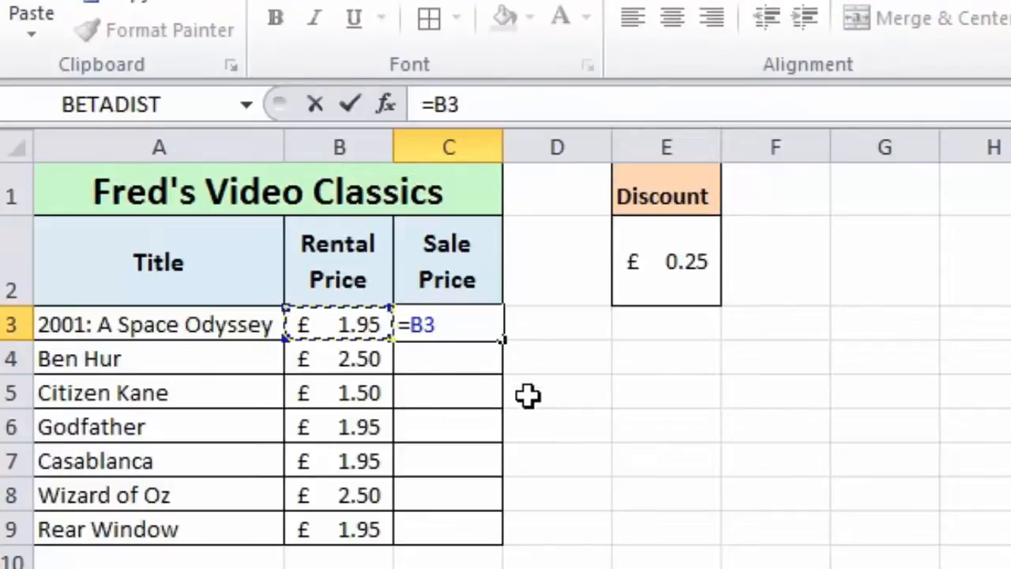
type("-")
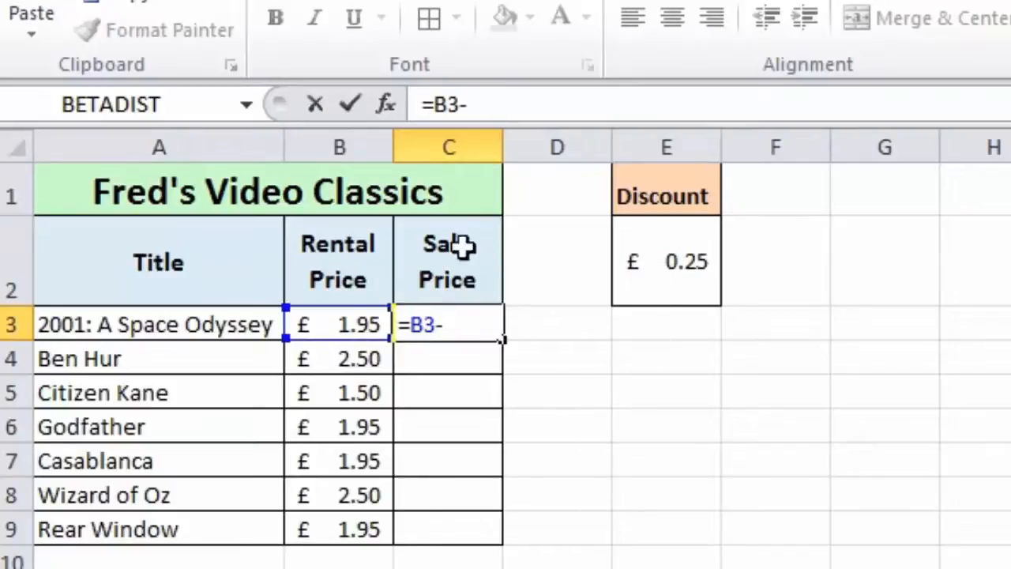
left_click(646, 243)
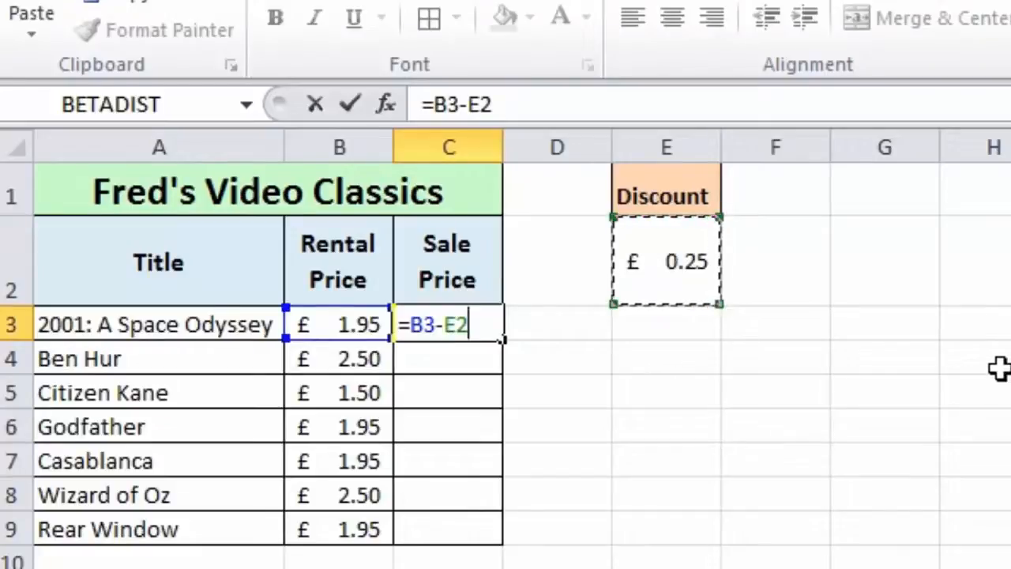
key("F4")
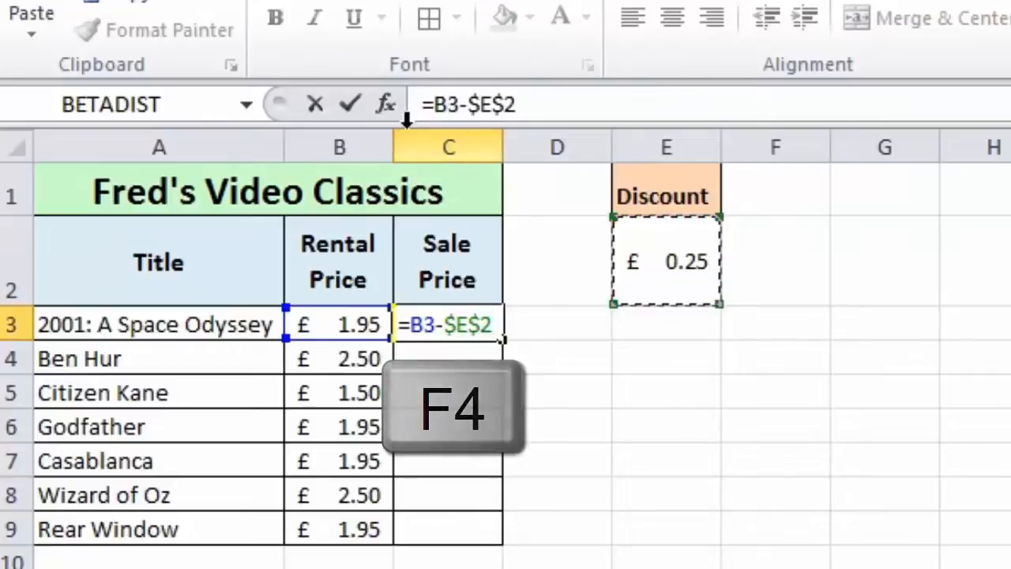
left_click(350, 105)
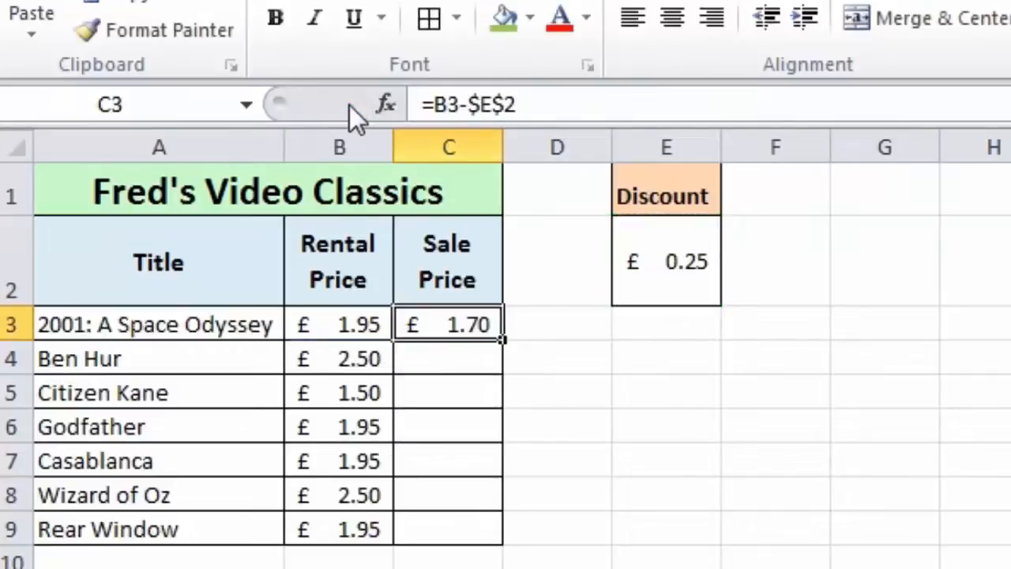
double_click(504, 341)
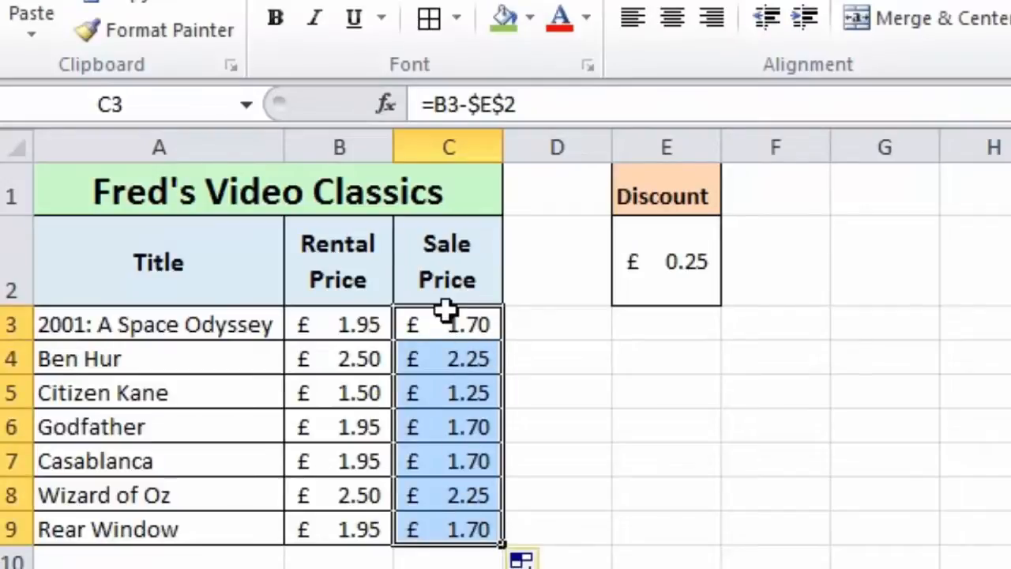
Examine the relative and absolute references in each Sale Price formula from C3 down to C9 and back up to C3.
left_click(426, 326)
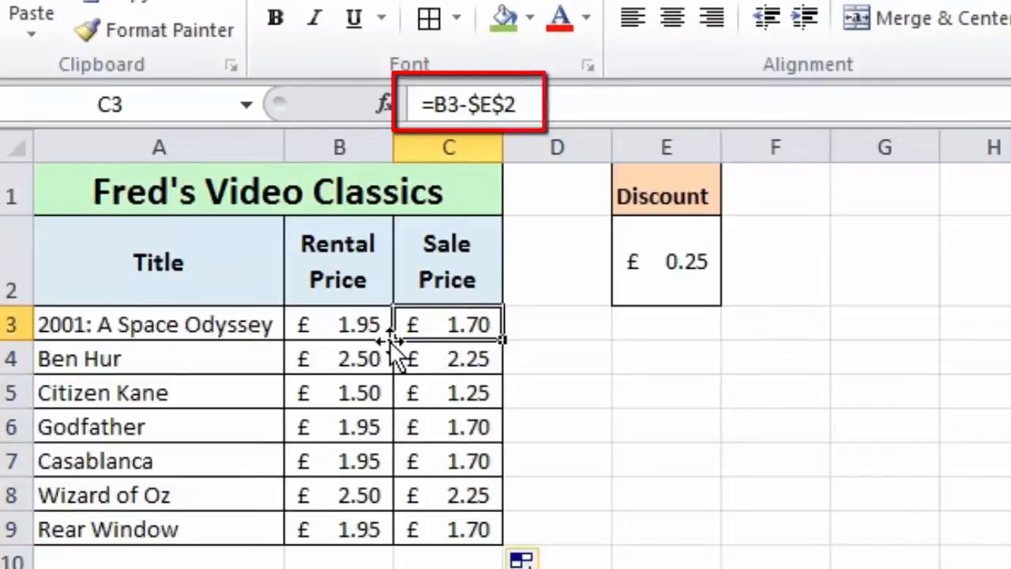
key("Down")
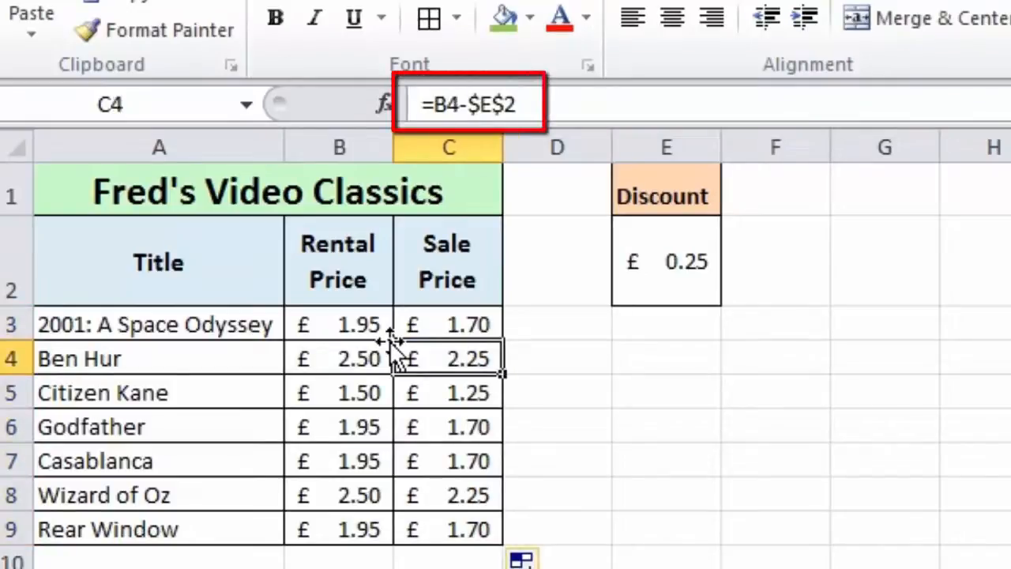
key("Down")
key("Down")
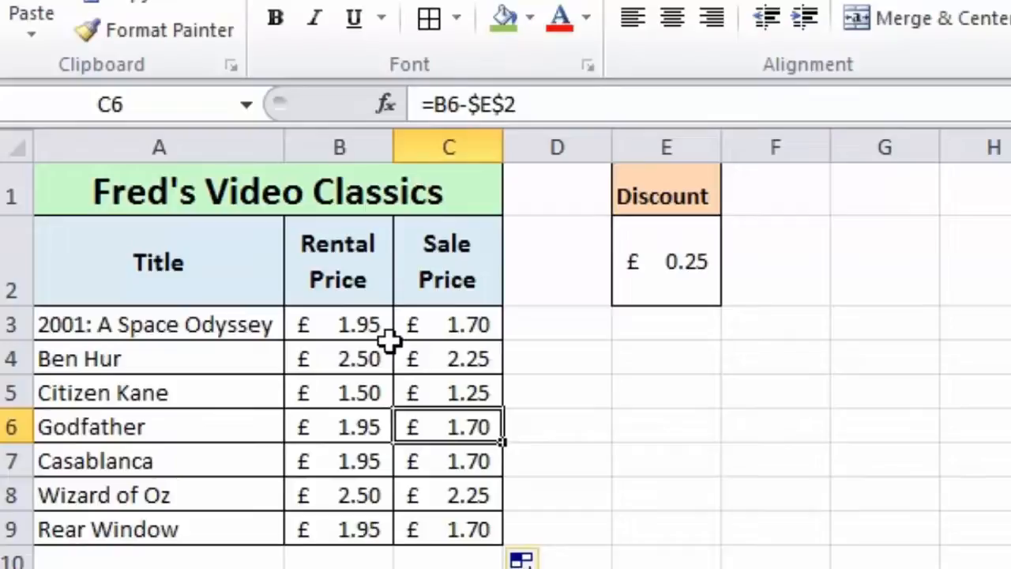
key("Down")
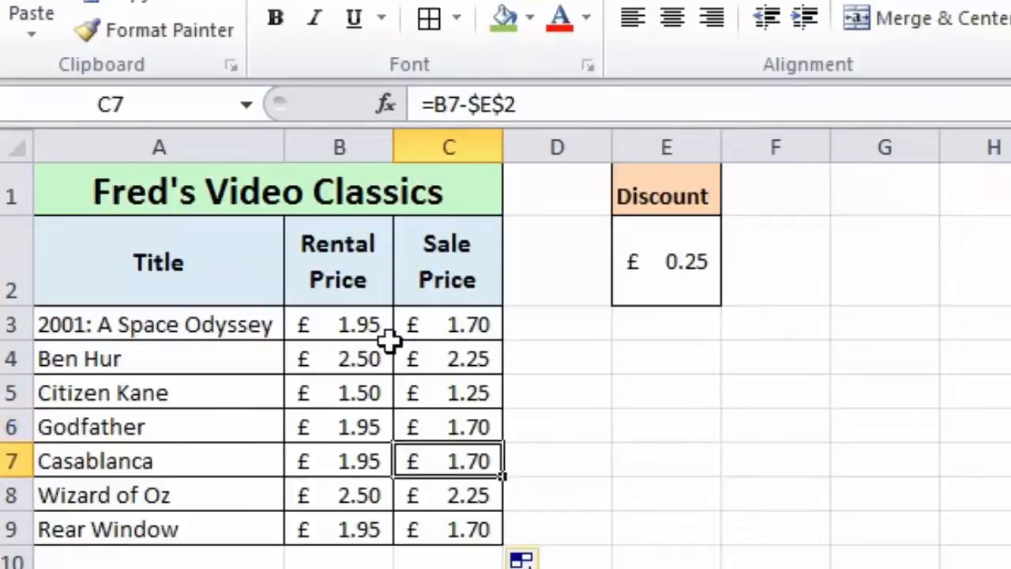
key("Down")
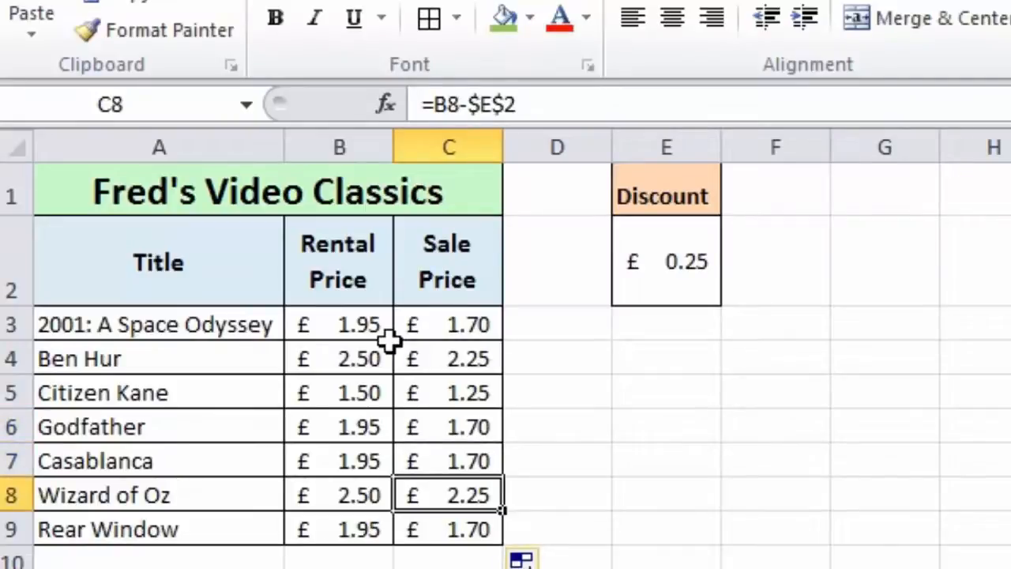
key("Down")
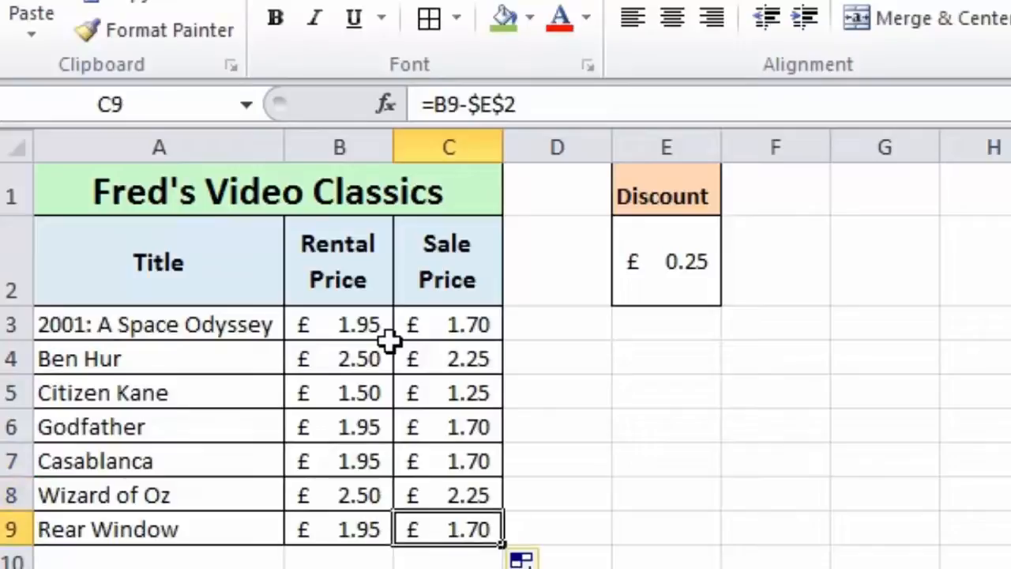
key("Up")
key("Up")
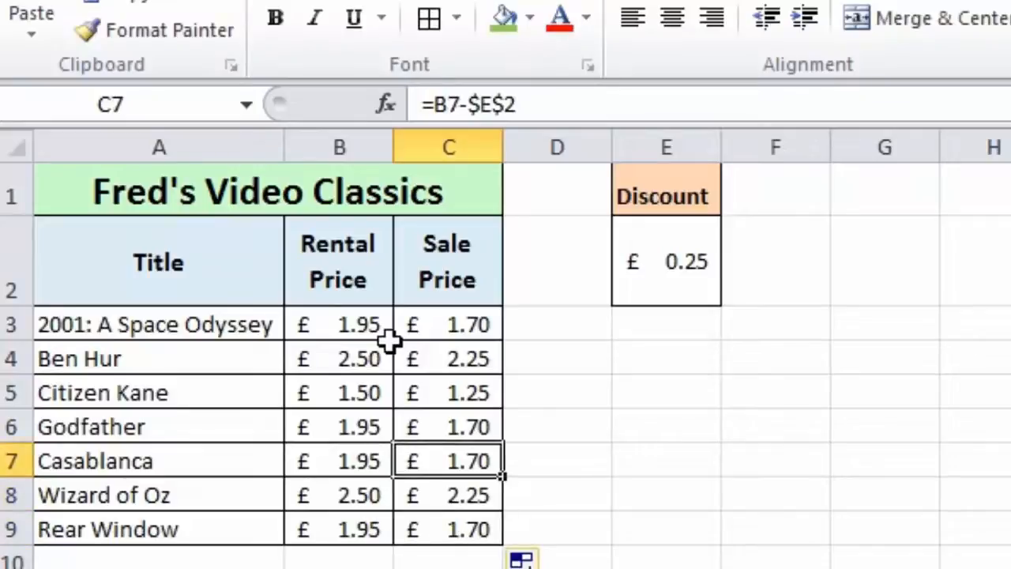
key("Up")
key("Up")
key("Up")
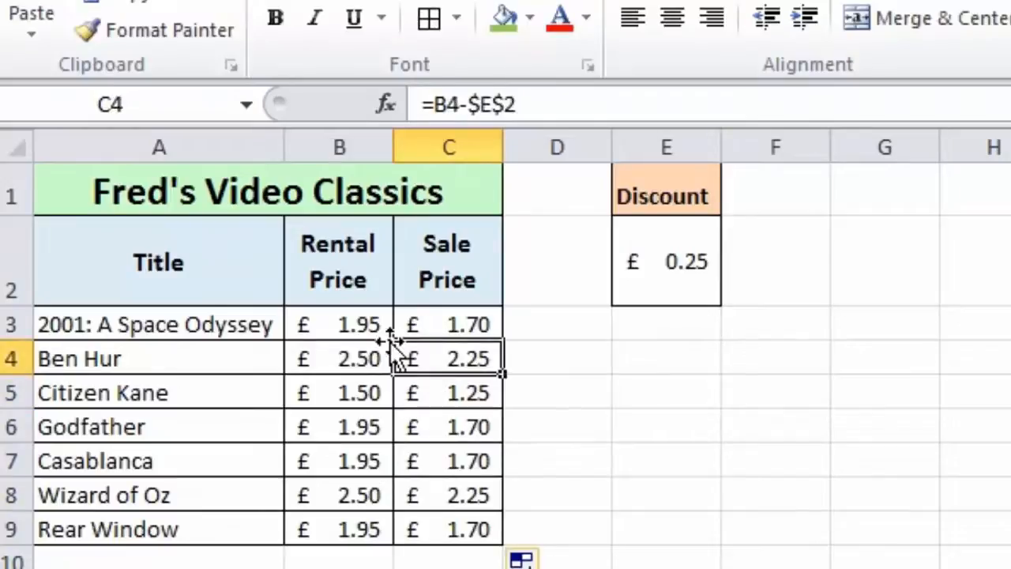
key("Up")
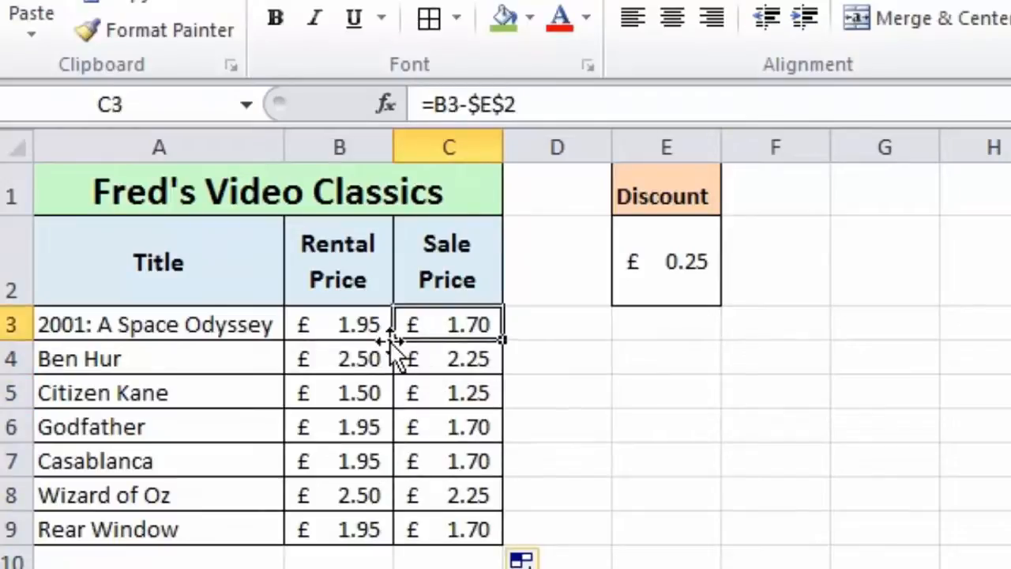